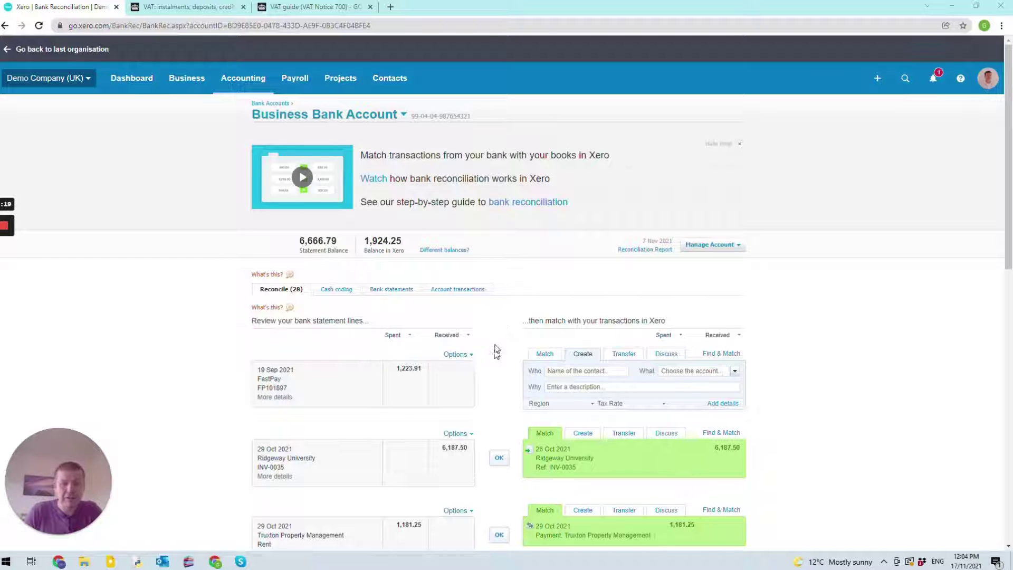
# - Open Find & Match for the 30 Oct 2021 Jakaranda Maple Systems deposit and start a new received-money transaction
pyautogui.scroll(-7, 496, 353)
pyautogui.scroll(-2, 496, 360)
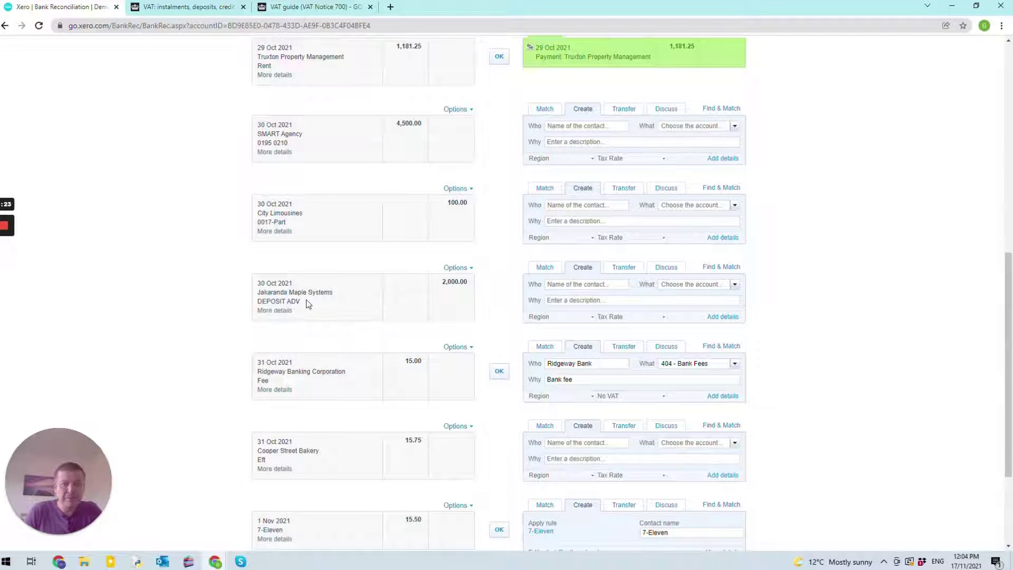
pyautogui.moveTo(305, 301); pyautogui.dragTo(246, 285)
pyautogui.click(398, 311)
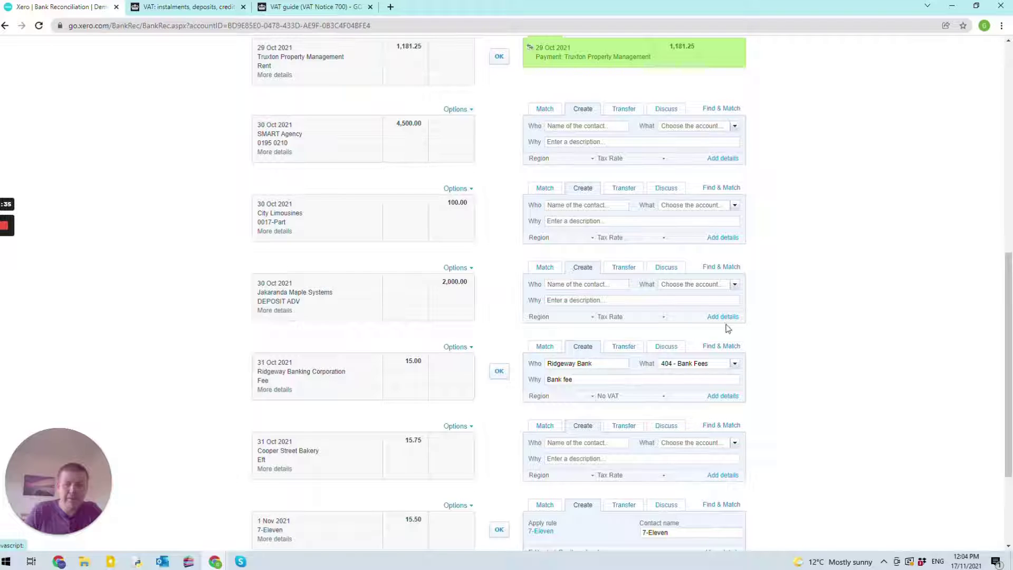
pyautogui.click(721, 266)
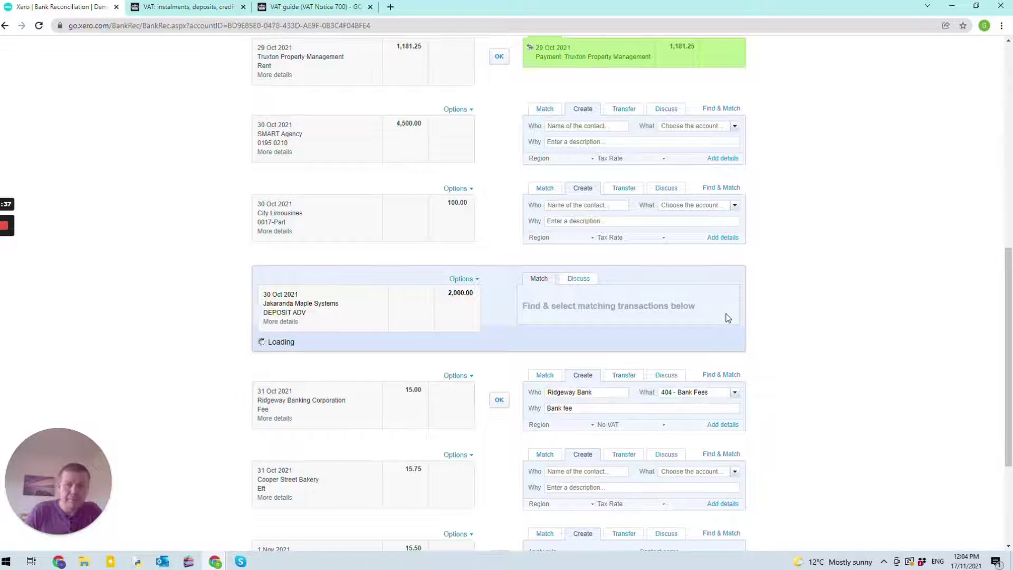
pyautogui.scroll(-3, 564, 334)
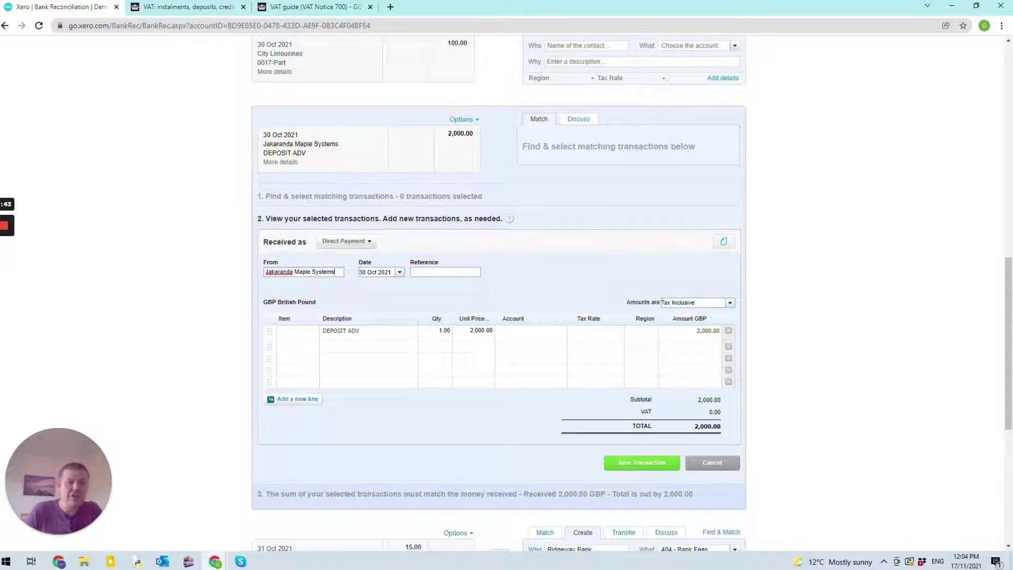
# - Mark the receipt as a Prepayment and code the DEPOSIT ADV line to 810 - Income in Advance
pyautogui.click(361, 249)
pyautogui.click(368, 249)
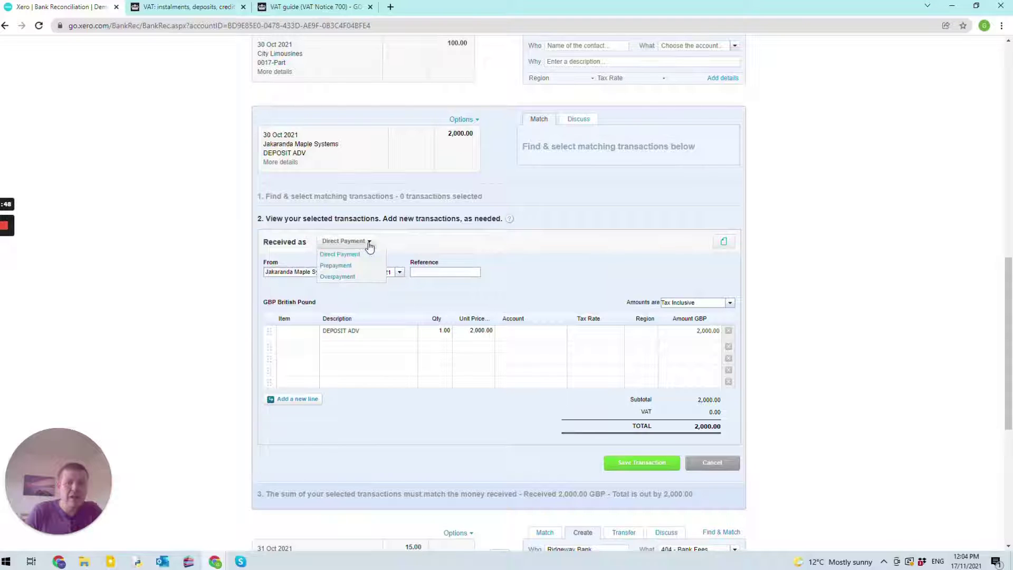
pyautogui.click(344, 266)
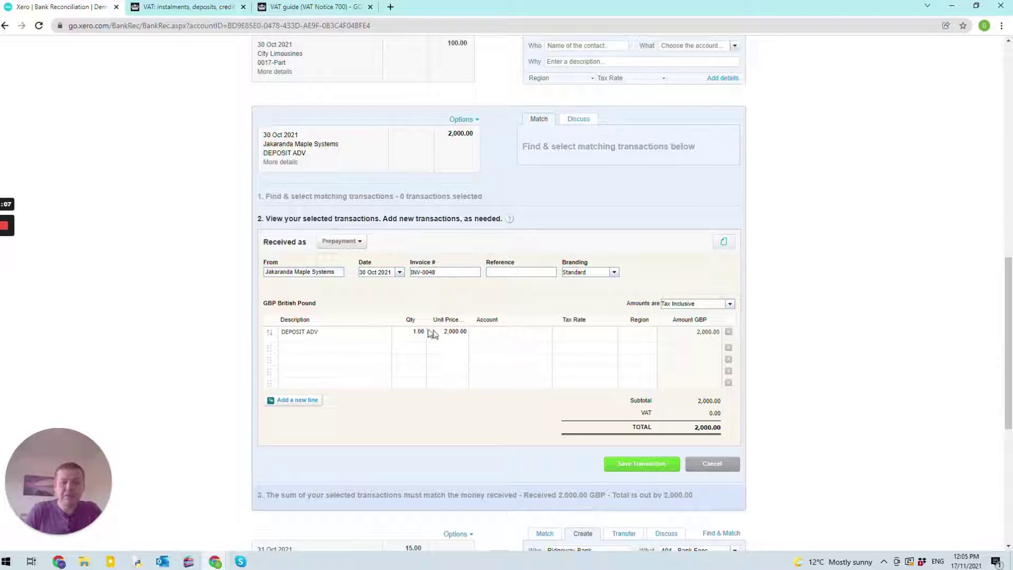
pyautogui.click(496, 338)
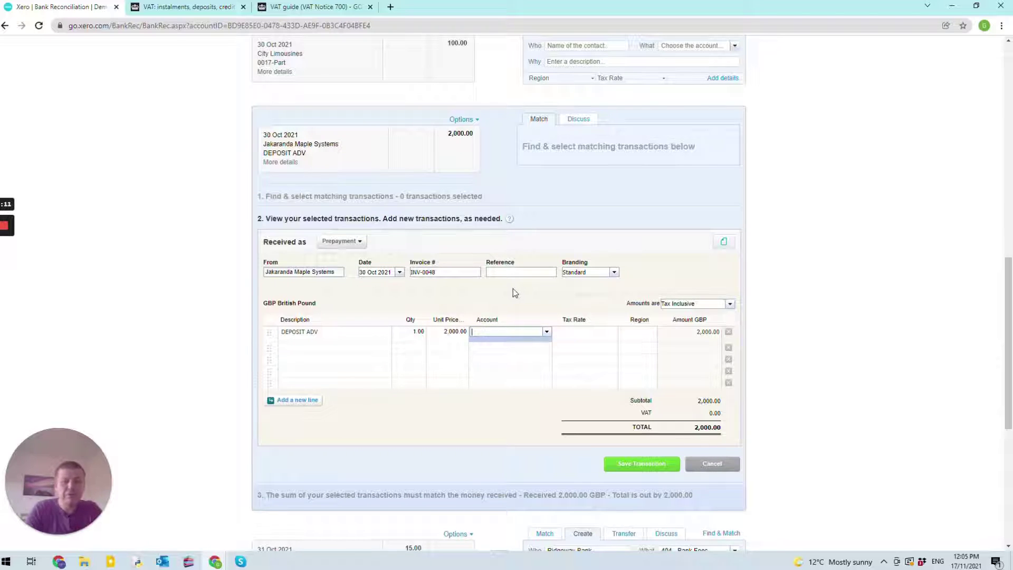
pyautogui.write('income')
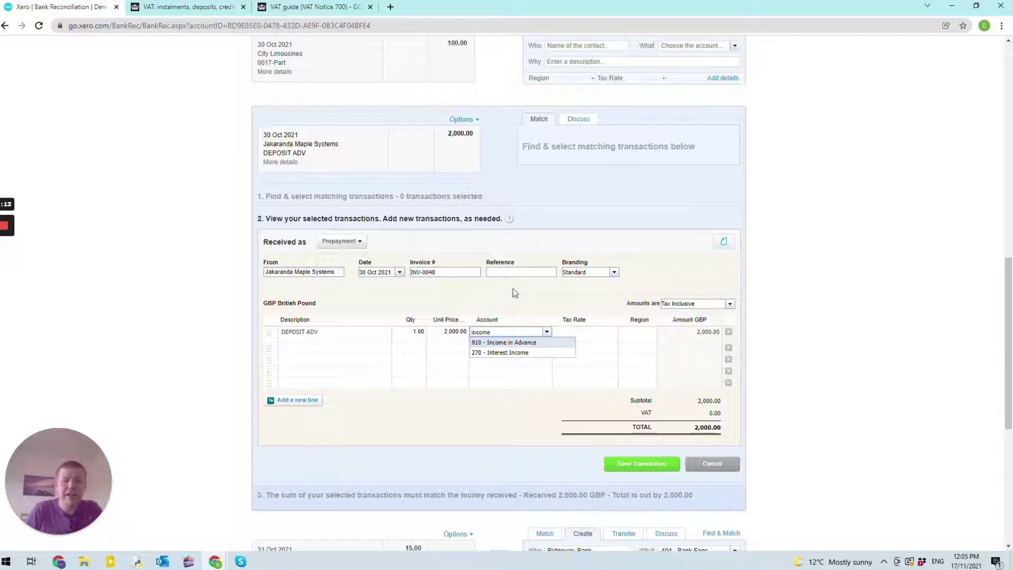
pyautogui.click(530, 342)
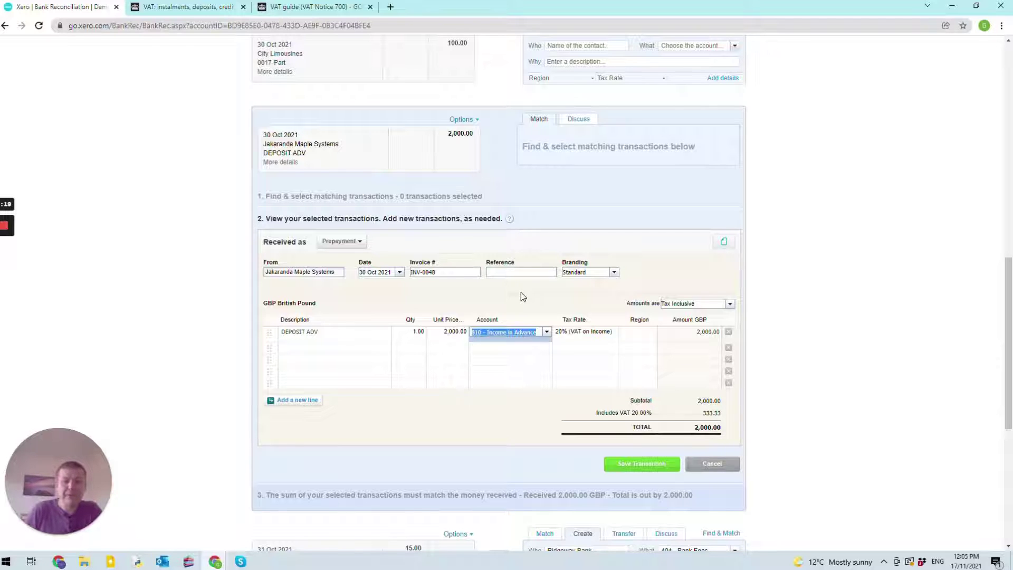
pyautogui.press('Tab')
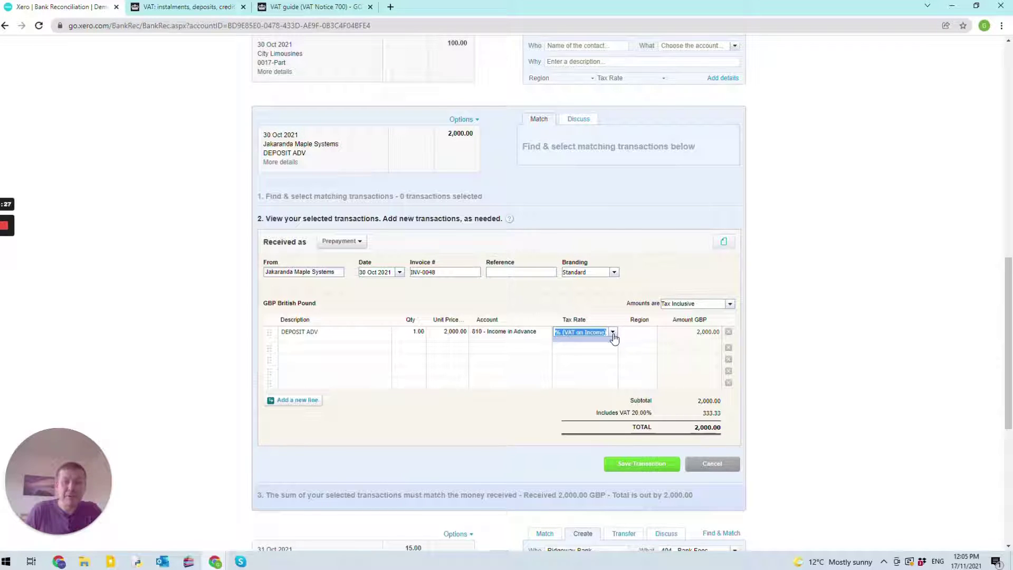
# - Consult the GOV.UK guidance on VAT for instalments, deposits and credit sales, and return to the Xero prepayment
pyautogui.click(182, 10)
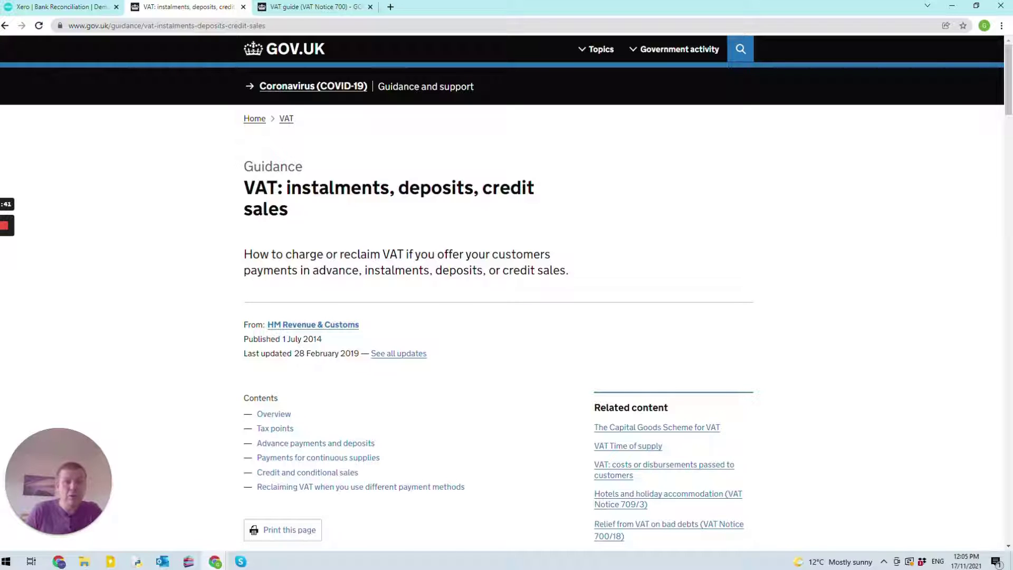
pyautogui.click(60, 10)
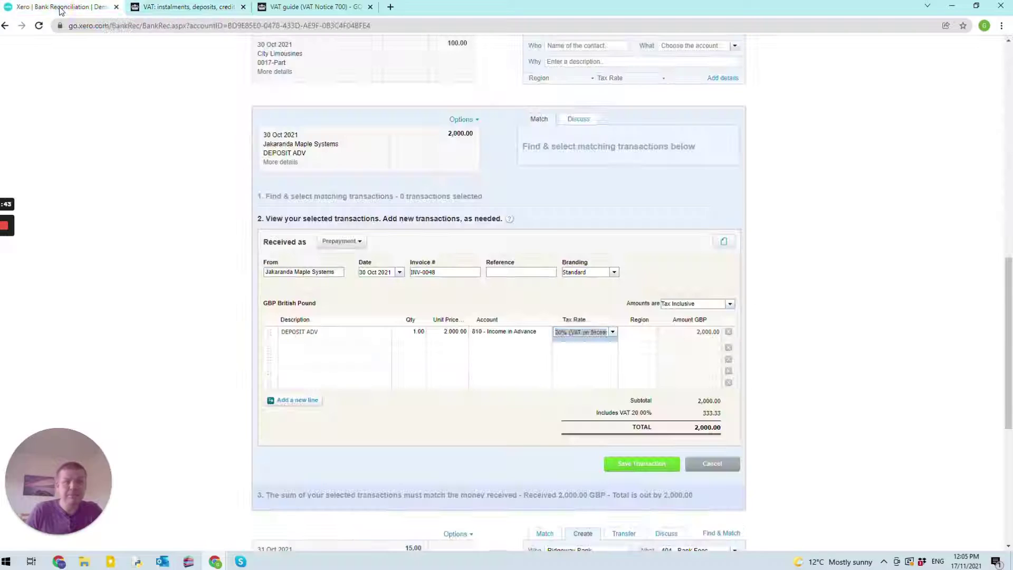
# - Save the Jakaranda Maple Systems prepayment and reconcile it with the matching bank statement line
pyautogui.click(510, 413)
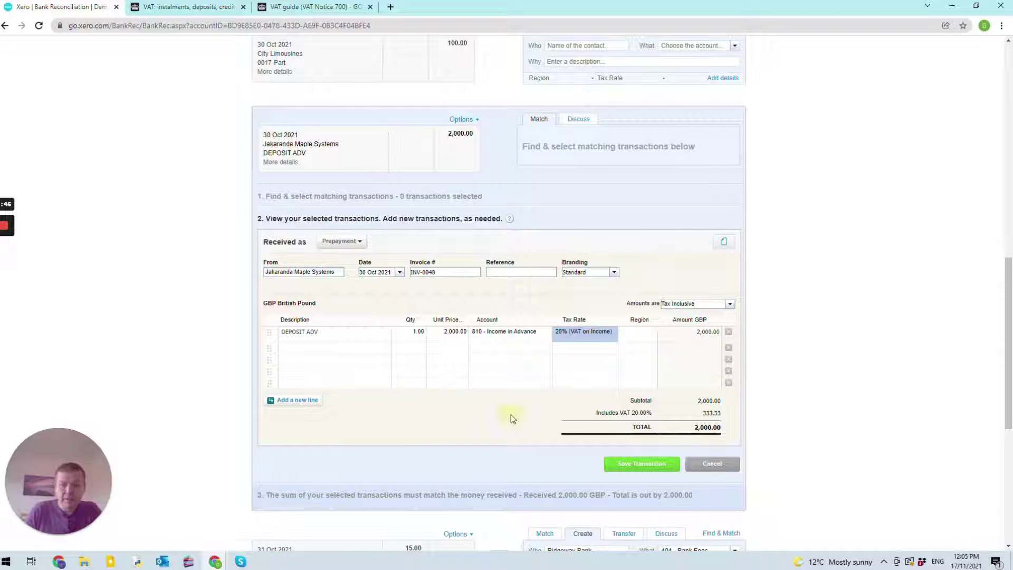
pyautogui.click(642, 464)
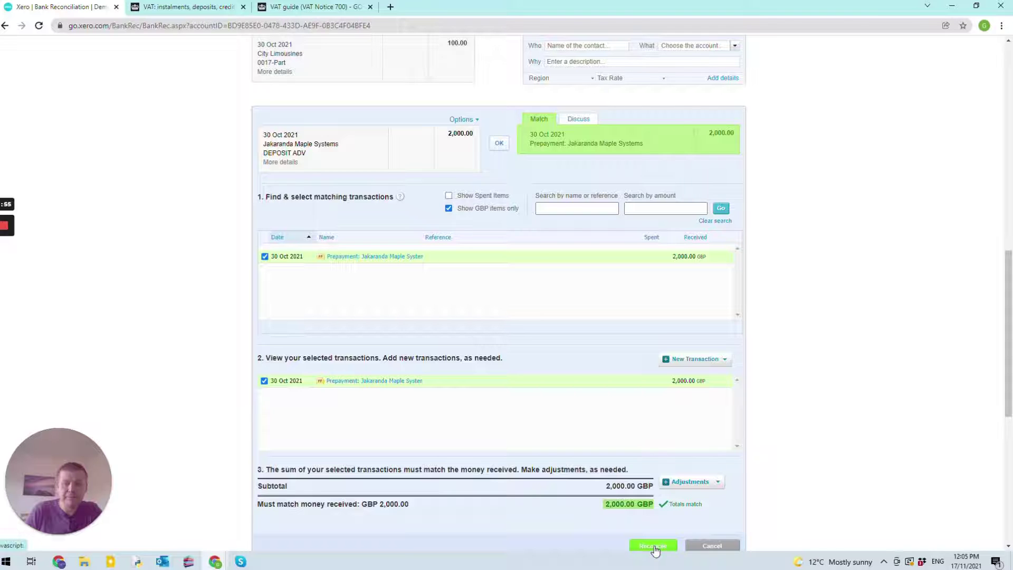
pyautogui.click(653, 546)
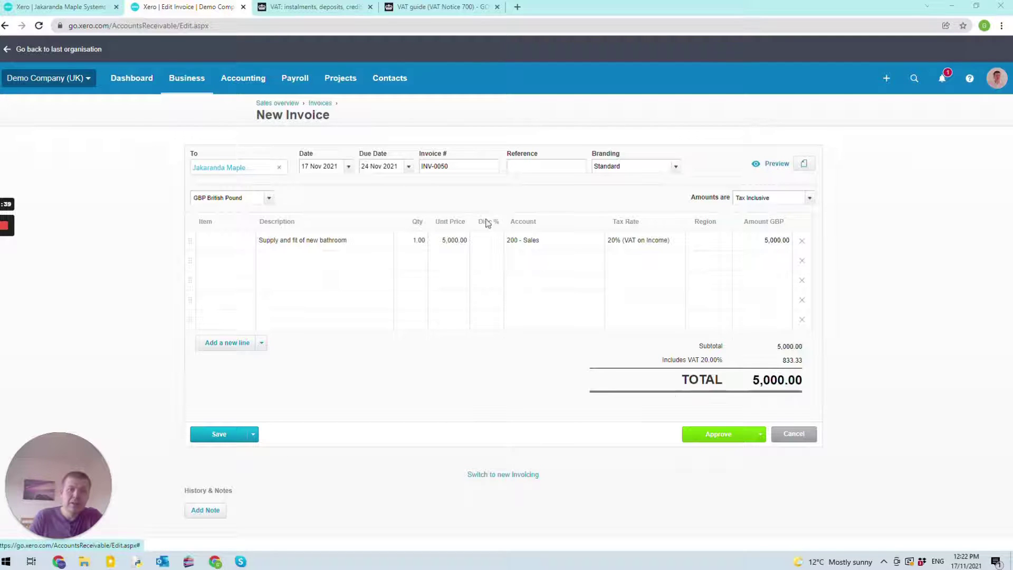
# - Approve the 5,000.00 new bathroom invoice to Jakaranda Maple Systems and skip the offer to allocate outstanding credit
pyautogui.click(716, 434)
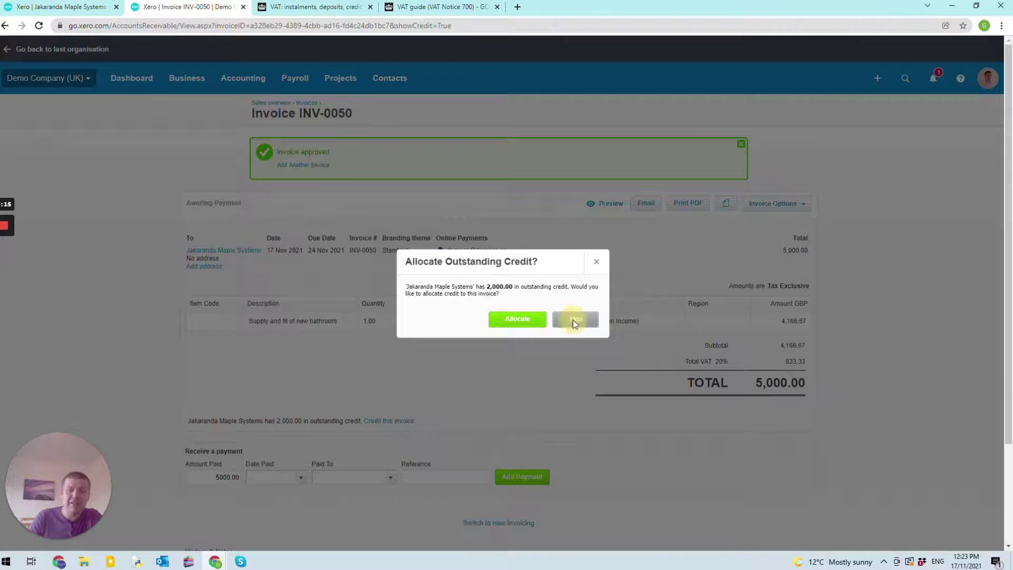
pyautogui.click(575, 319)
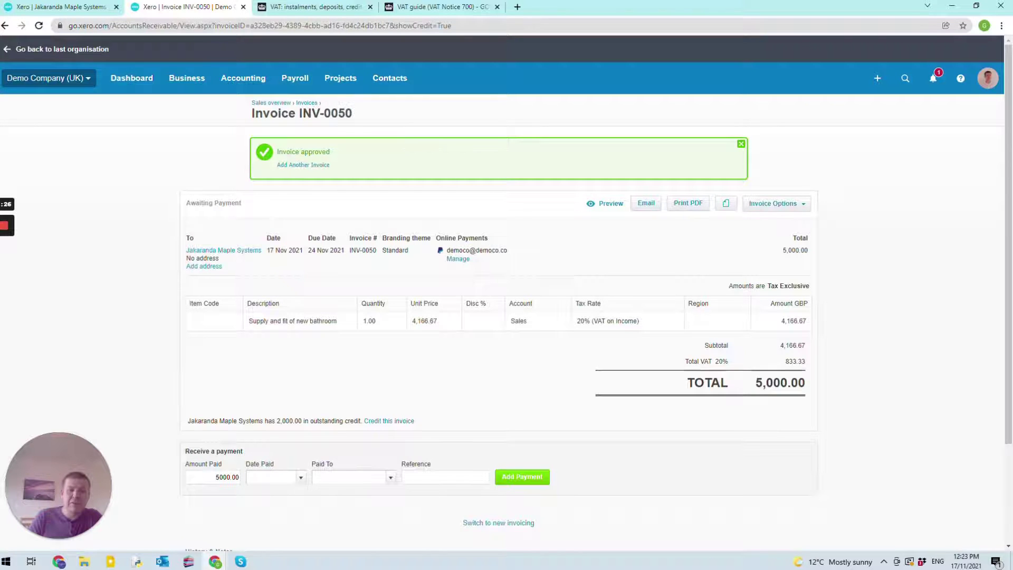
# - Credit the approved bathroom invoice with 2000 from the customer's outstanding prepayment
pyautogui.click(398, 422)
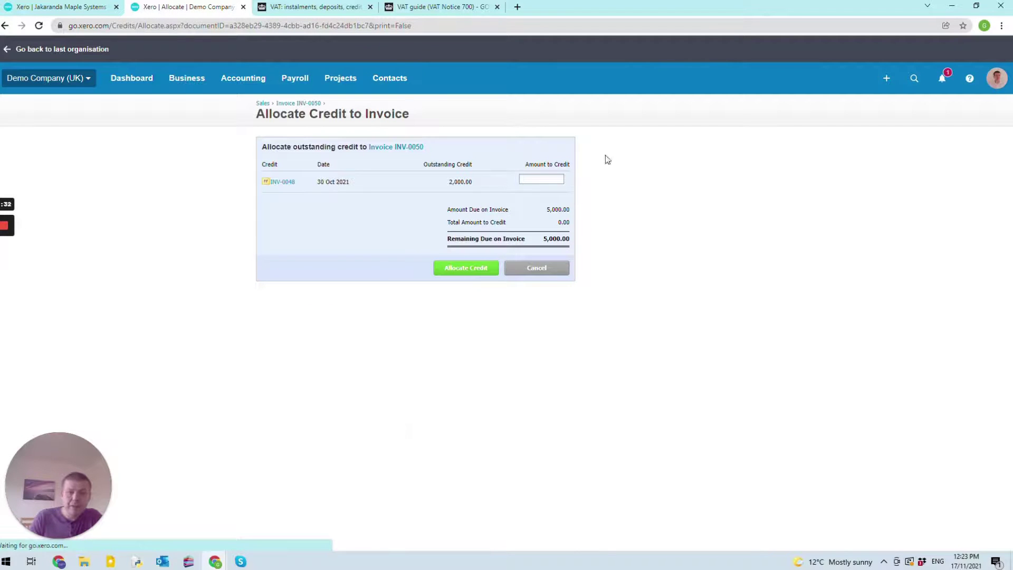
pyautogui.write('2000')
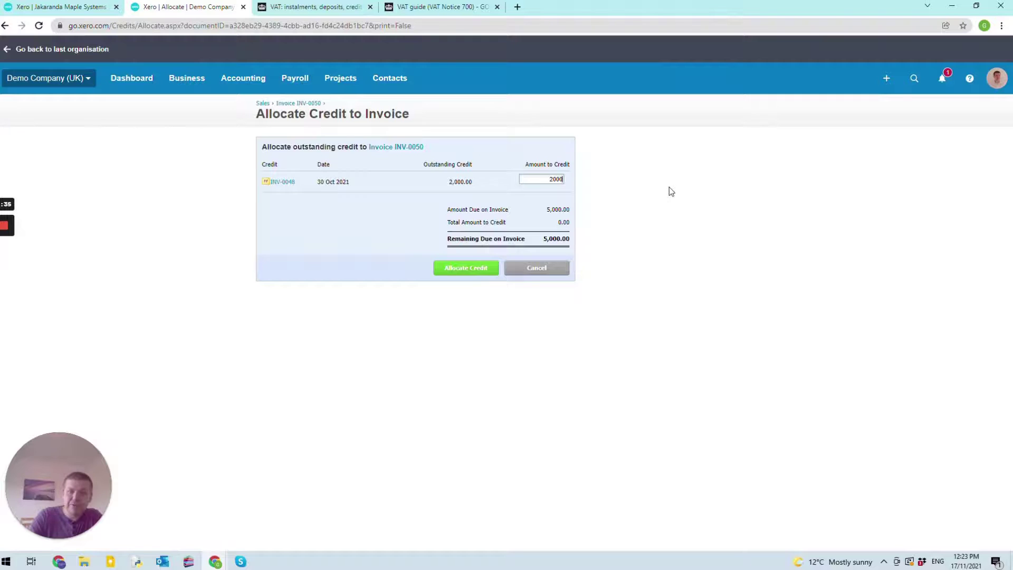
pyautogui.click(668, 187)
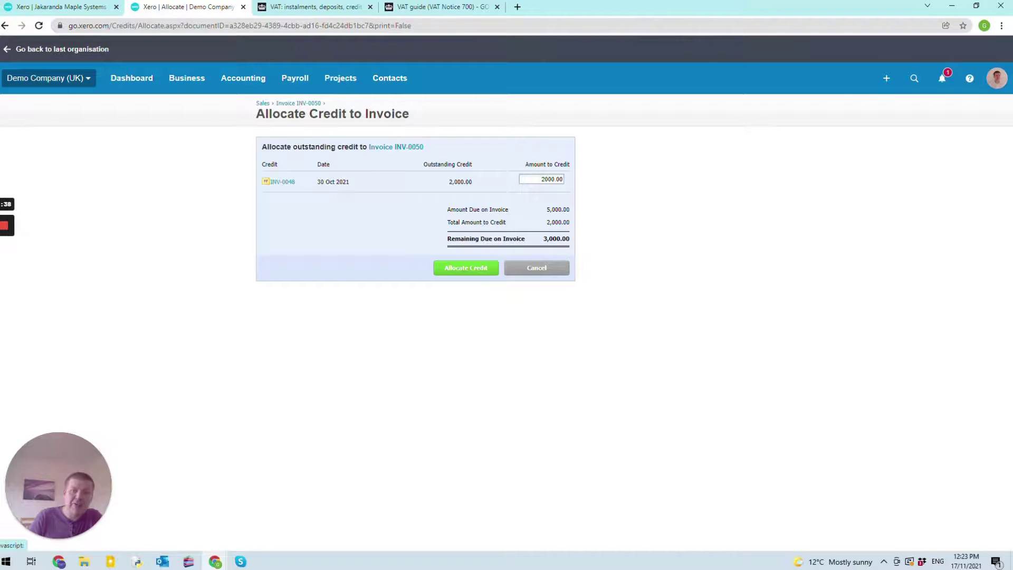
pyautogui.click(467, 268)
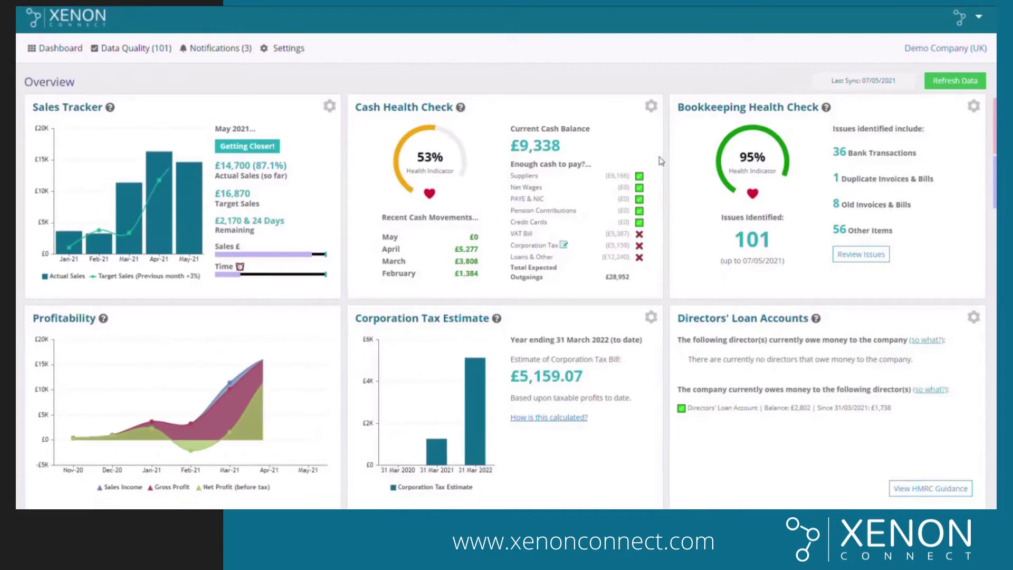
# - Examine the Xenon Connect dashboard and its data checks for old unpaid invoices, duplicate contacts, contact defaults and unexpected accounts
pyautogui.scroll(-4, 659, 168)
pyautogui.scroll(4, 659, 167)
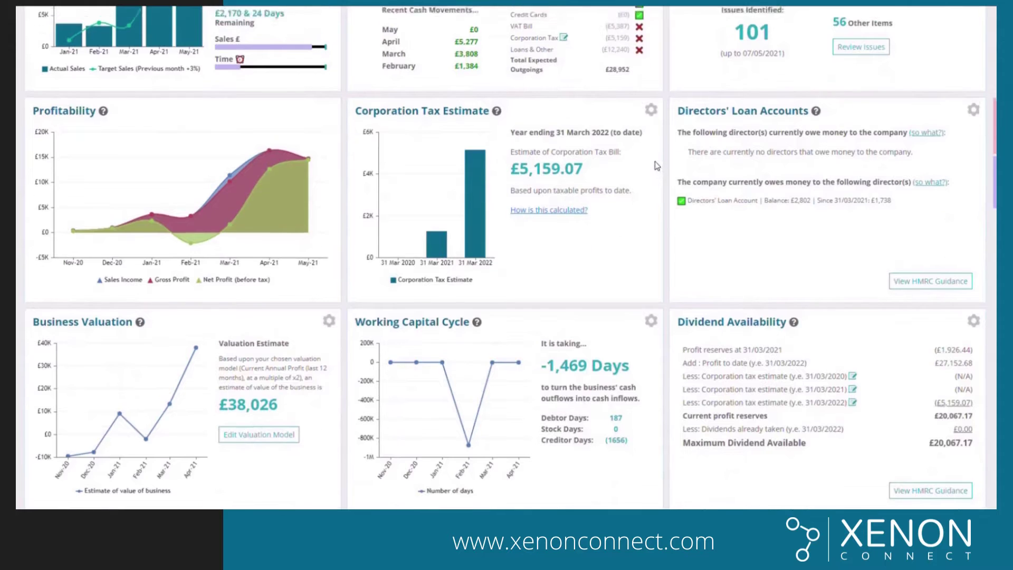
pyautogui.click(148, 49)
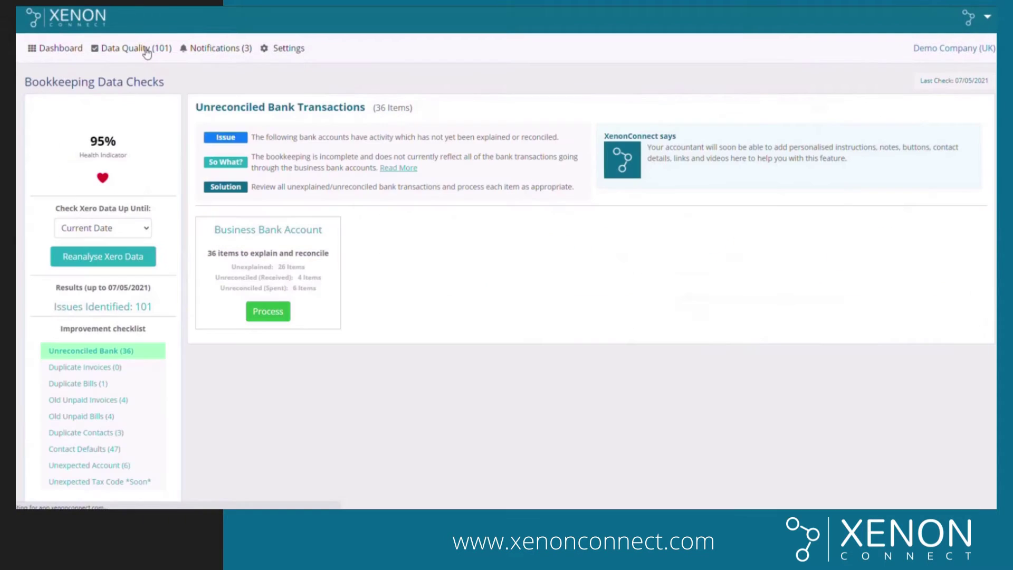
pyautogui.click(102, 384)
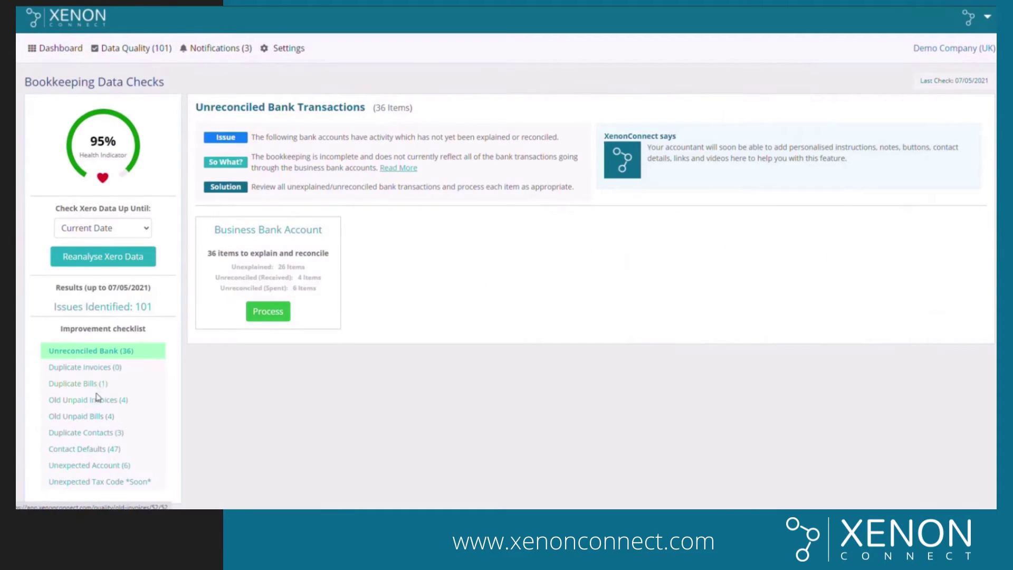
pyautogui.click(93, 401)
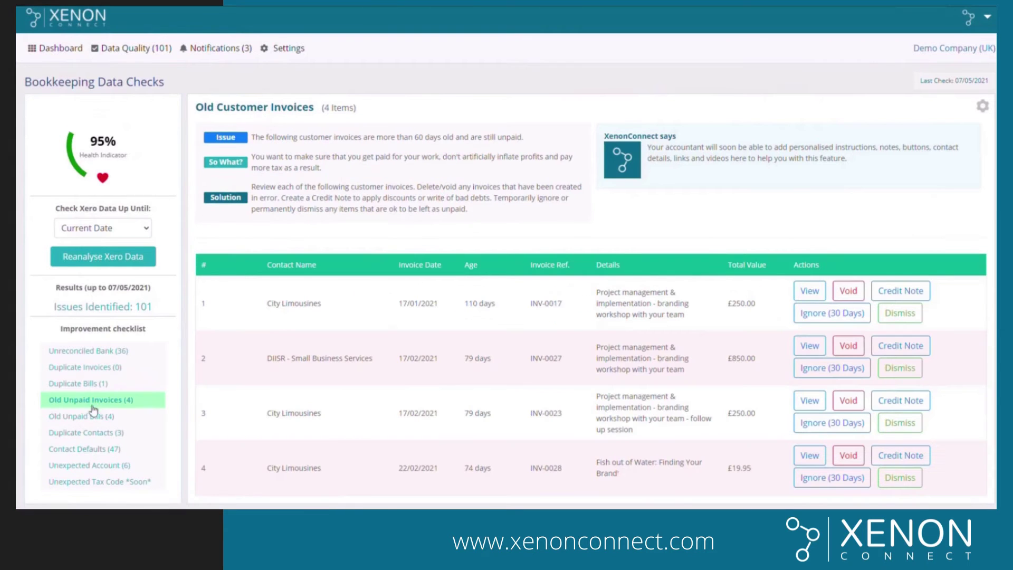
pyautogui.click(94, 433)
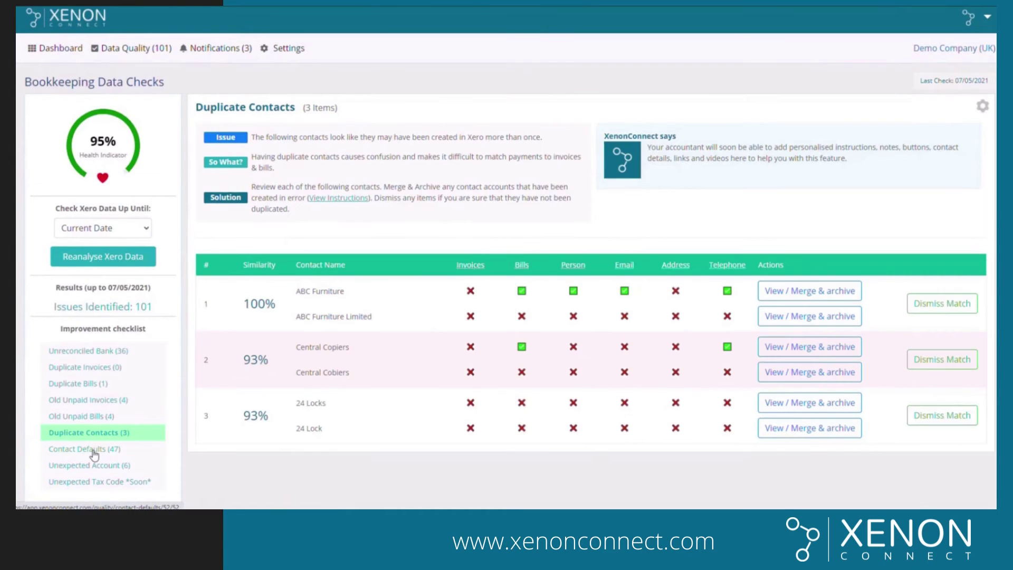
pyautogui.click(94, 449)
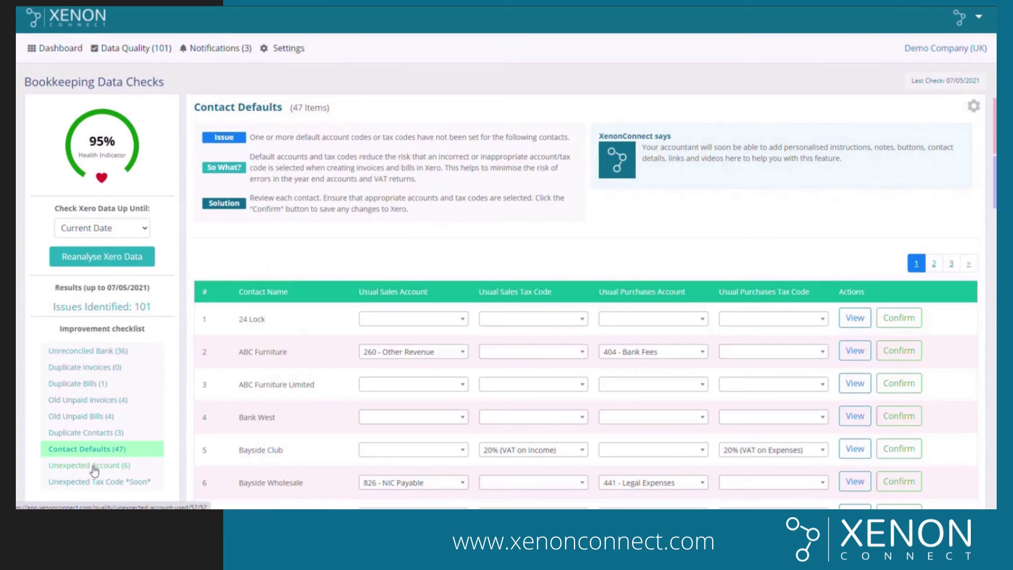
pyautogui.click(94, 466)
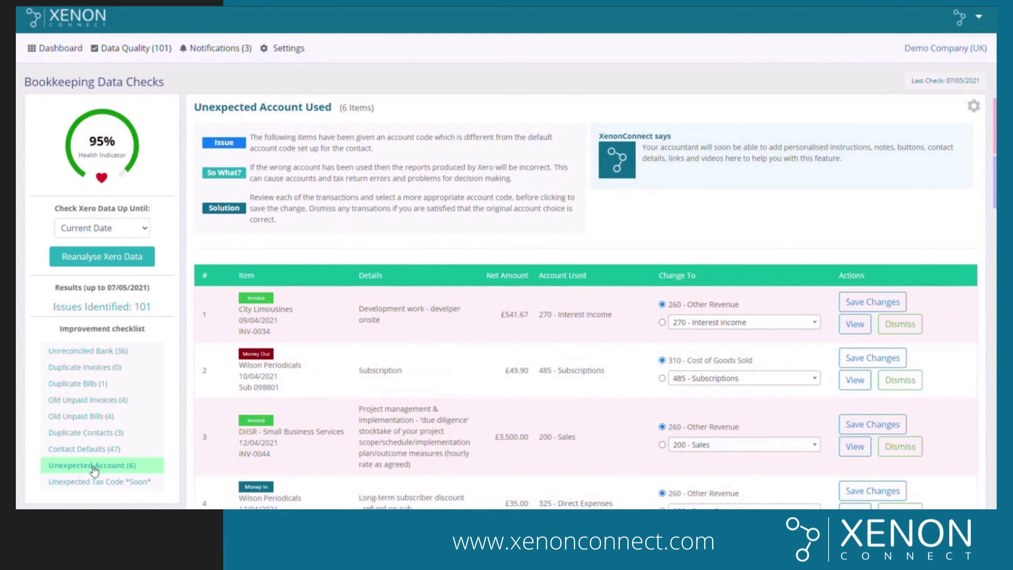